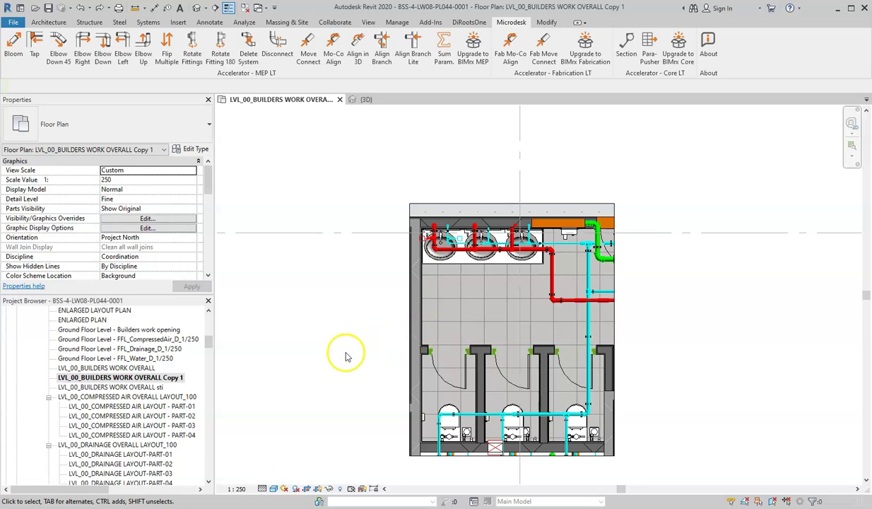
# Examine the alignment of the third basin's red branch pipe and its vertical drop in the floor plan
pyautogui.scroll(10, 500, 232)
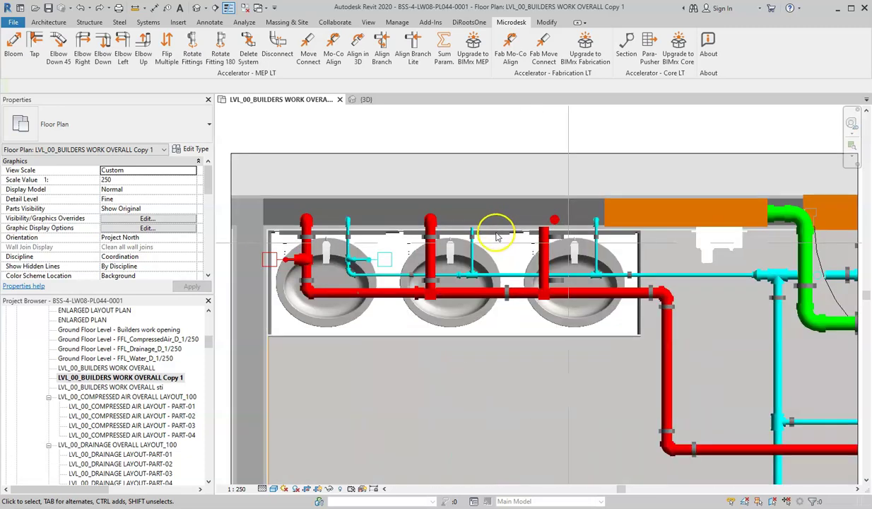
pyautogui.scroll(4, 564, 222)
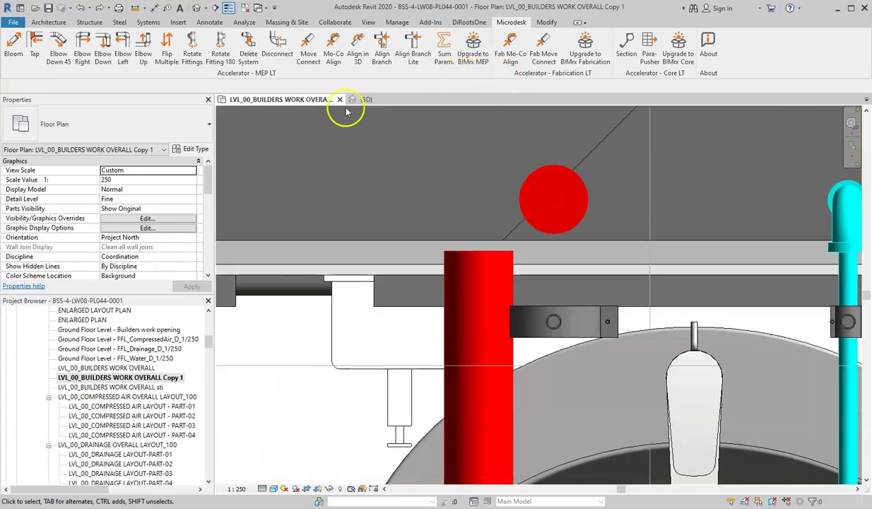
pyautogui.scroll(-5, 452, 209)
pyautogui.scroll(6, 375, 230)
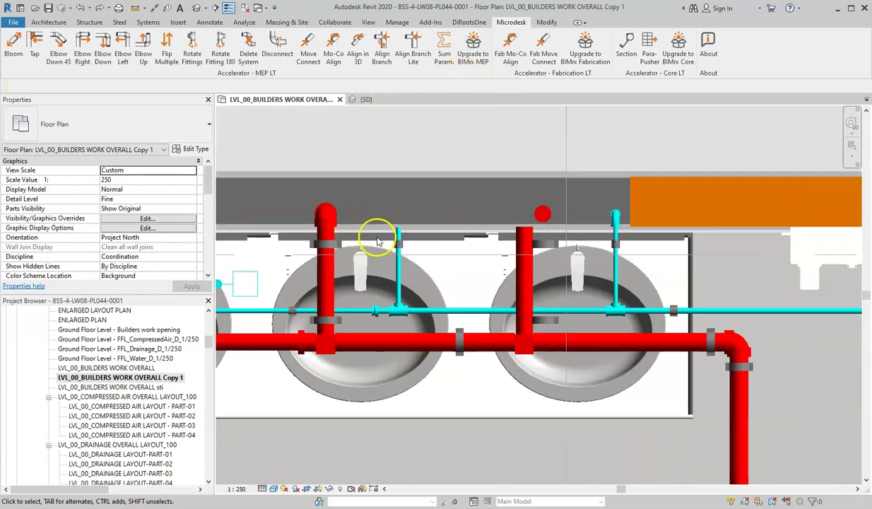
pyautogui.scroll(-4, 542, 226)
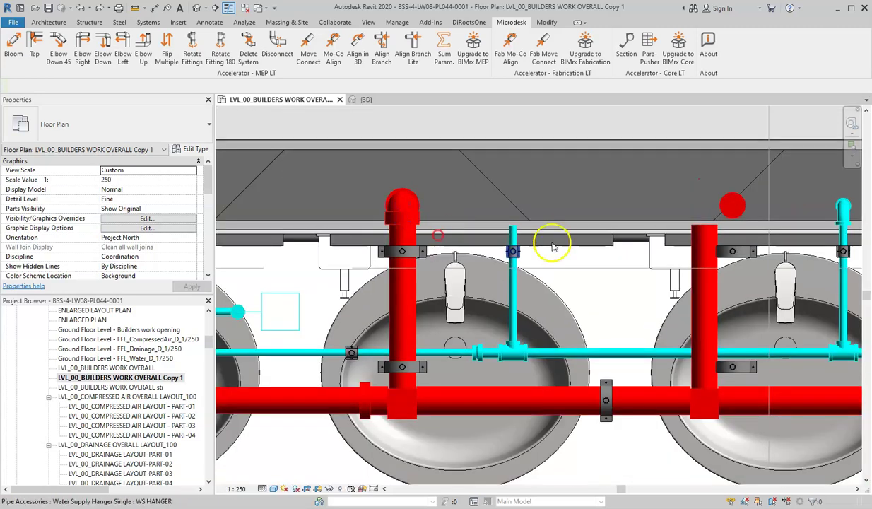
pyautogui.moveTo(612, 259); pyautogui.dragTo(413, 249, button='middle')
pyautogui.scroll(6, 532, 195)
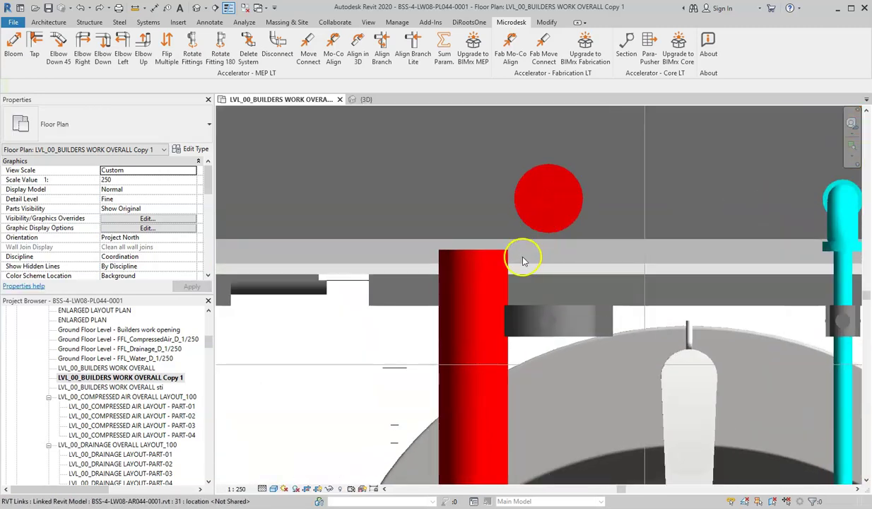
pyautogui.scroll(-5, 523, 262)
pyautogui.scroll(-2, 525, 280)
pyautogui.scroll(5, 512, 249)
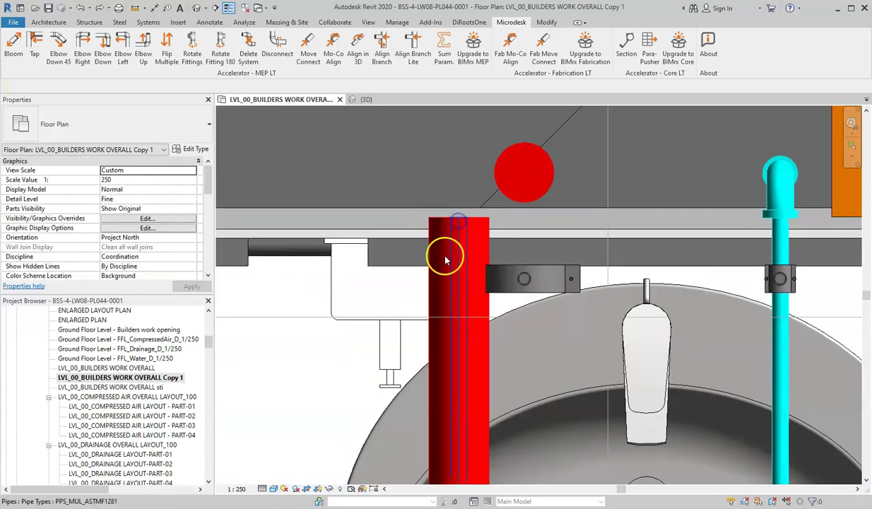
pyautogui.click(463, 259)
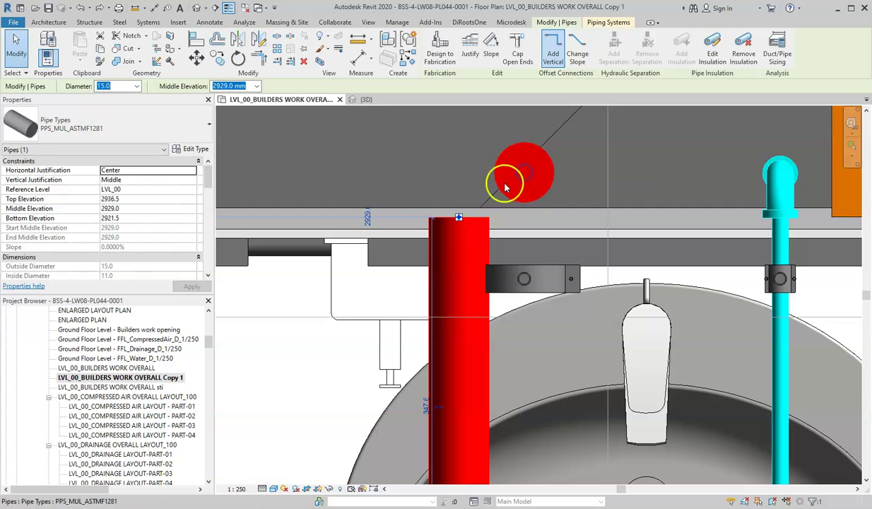
# Examine the end of the middle basin's cyan branch pipe and compare it with the neighbouring branches in the floor plan
pyautogui.scroll(-3, 361, 244)
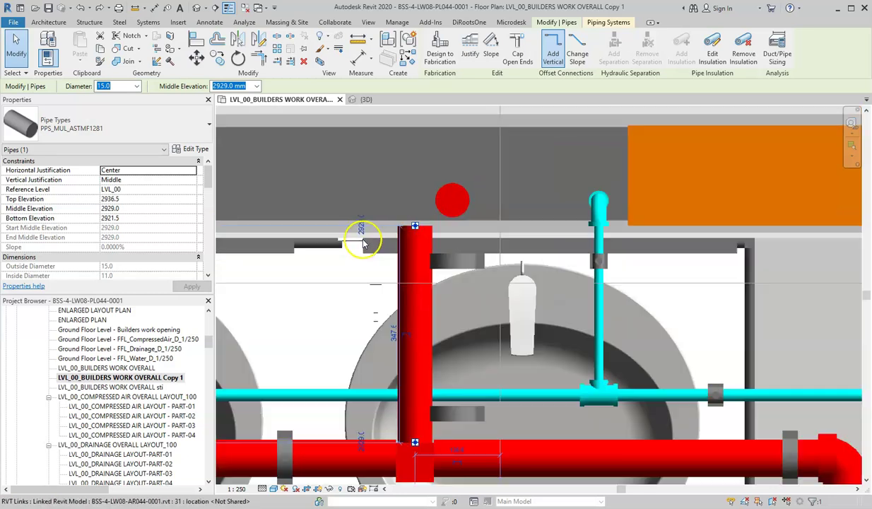
pyautogui.scroll(-1, 376, 276)
pyautogui.moveTo(378, 277); pyautogui.dragTo(465, 274, button='middle')
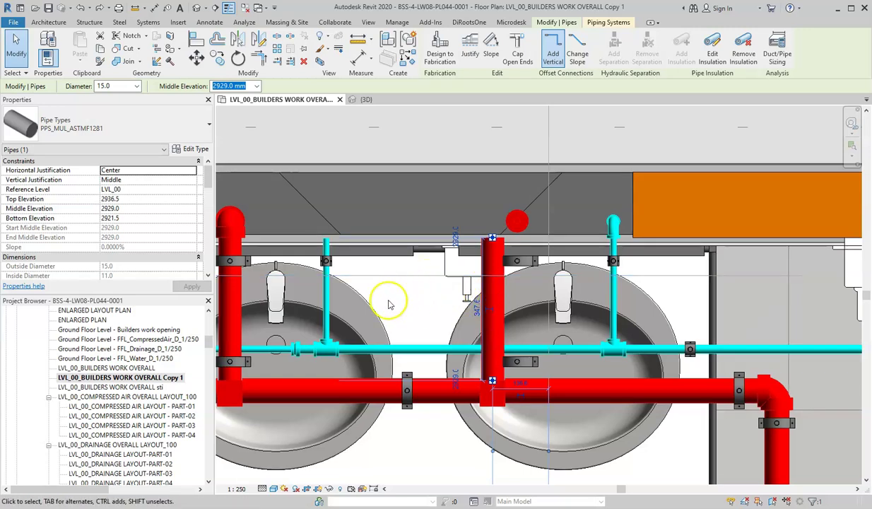
pyautogui.moveTo(388, 304); pyautogui.dragTo(558, 304, button='middle')
pyautogui.scroll(5, 501, 248)
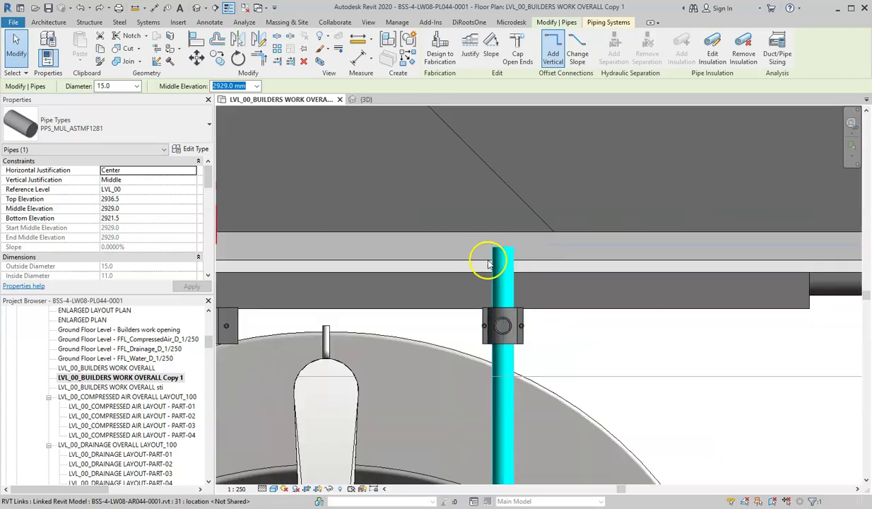
pyautogui.moveTo(499, 256); pyautogui.dragTo(514, 233)
pyautogui.scroll(-5, 514, 233)
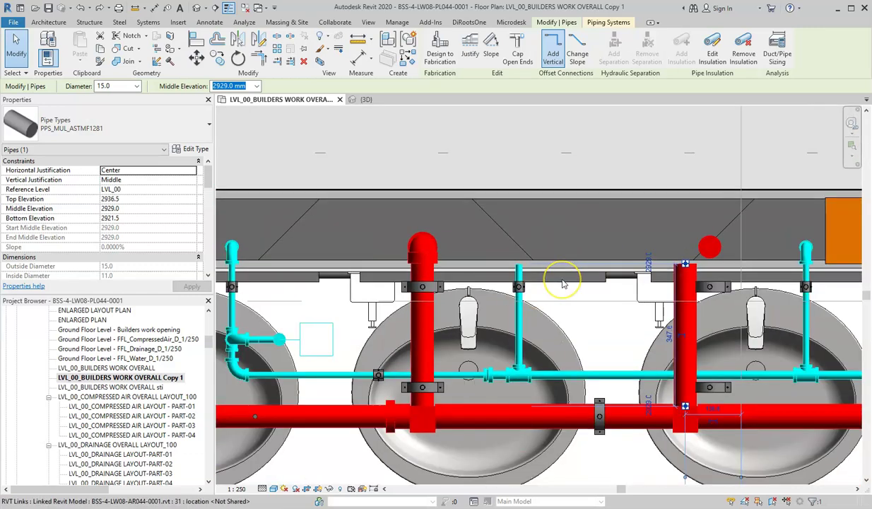
pyautogui.scroll(-2, 546, 277)
pyautogui.scroll(-2, 530, 262)
pyautogui.moveTo(536, 266); pyautogui.dragTo(428, 206, button='middle')
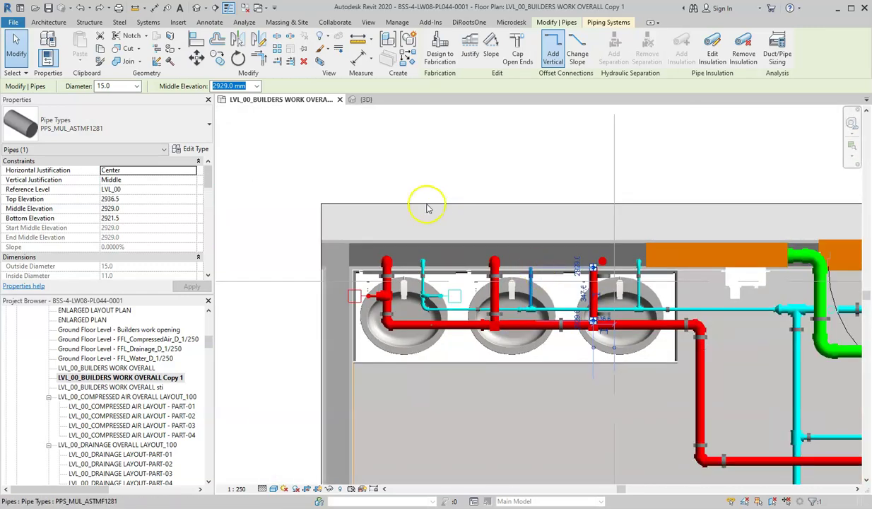
pyautogui.scroll(-2, 428, 206)
pyautogui.moveTo(528, 265); pyautogui.dragTo(553, 362, button='middle')
pyautogui.scroll(1, 485, 347)
pyautogui.scroll(-2, 484, 346)
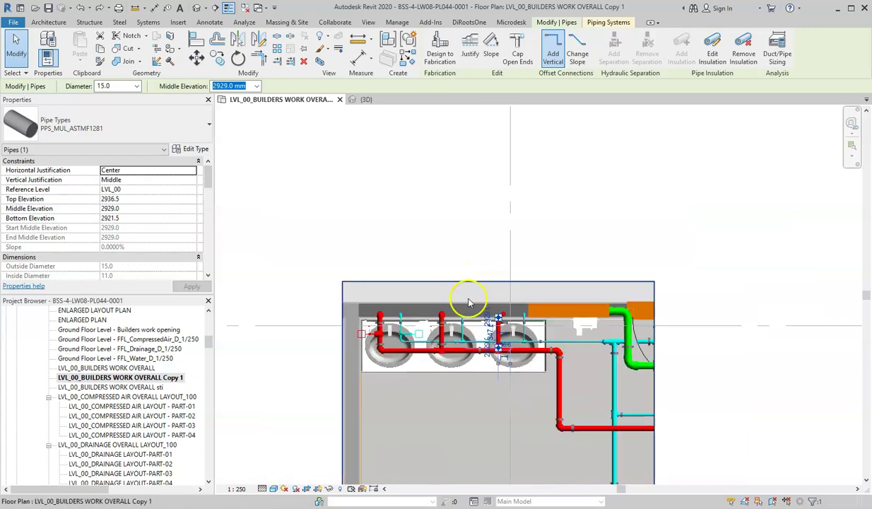
pyautogui.scroll(4, 375, 162)
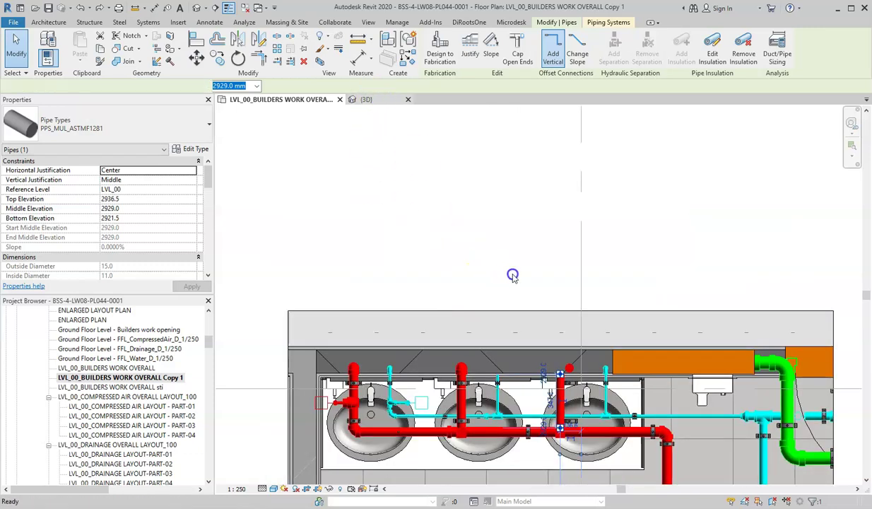
# Switch to the 3D view and inspect the unconnected red horizontal branch and the red vertical pipe below it
pyautogui.hotkey('ctrl', 'Tab')
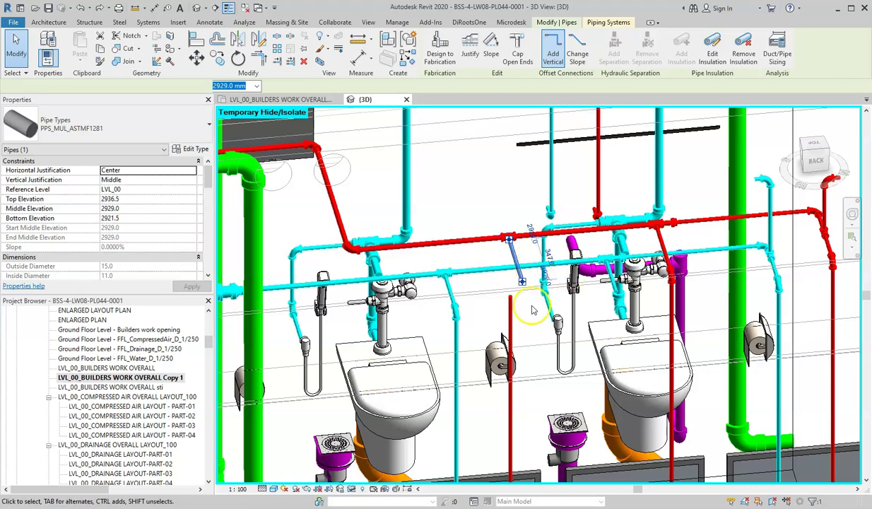
pyautogui.scroll(3, 605, 360)
pyautogui.moveTo(606, 361); pyautogui.dragTo(571, 295, button='middle')
pyautogui.scroll(5, 588, 355)
pyautogui.click(570, 295)
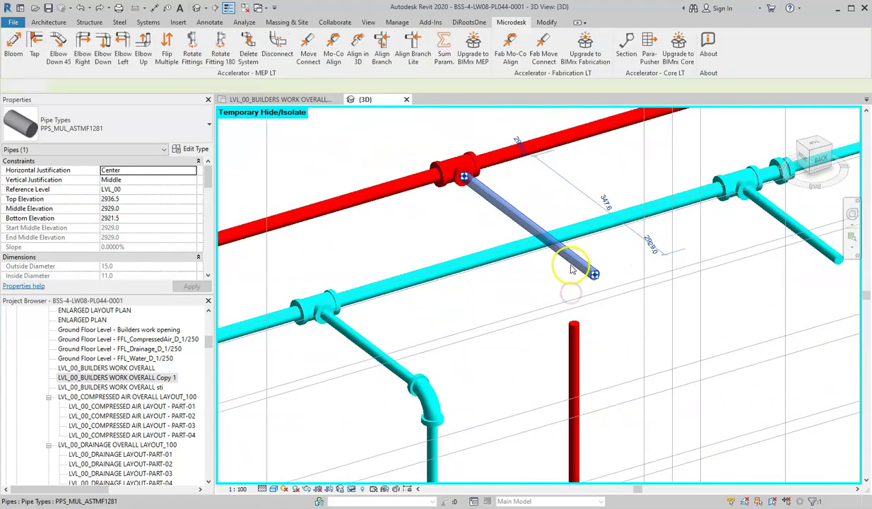
pyautogui.click(579, 258)
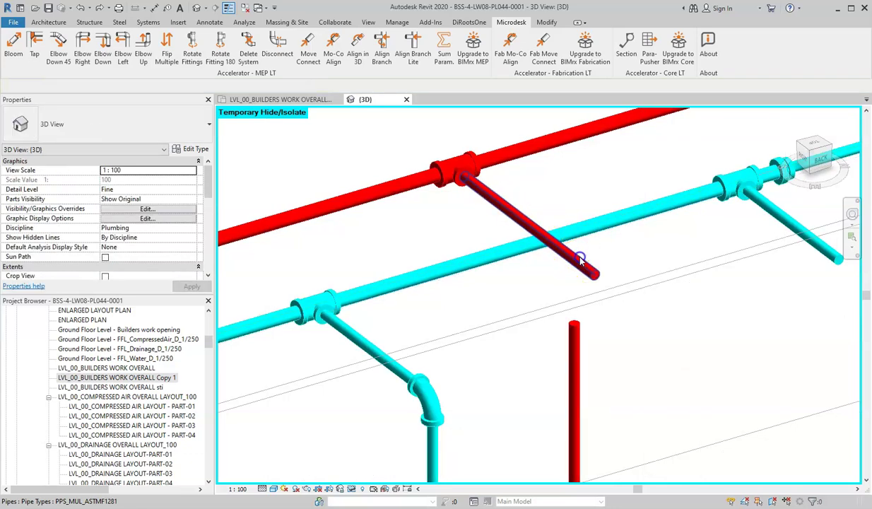
pyautogui.click(574, 329)
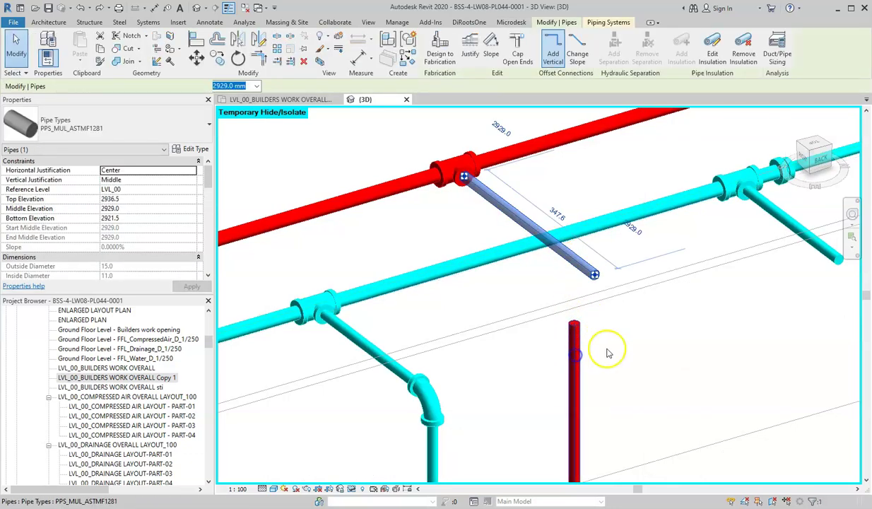
pyautogui.moveTo(619, 350)
pyautogui.keyDown('shift'); pyautogui.mouseDown(button='middle')
pyautogui.moveTo(594, 353)
pyautogui.moveTo(622, 354)
pyautogui.moveTo(622, 345)
pyautogui.mouseUp(button='middle'); pyautogui.keyUp('shift')
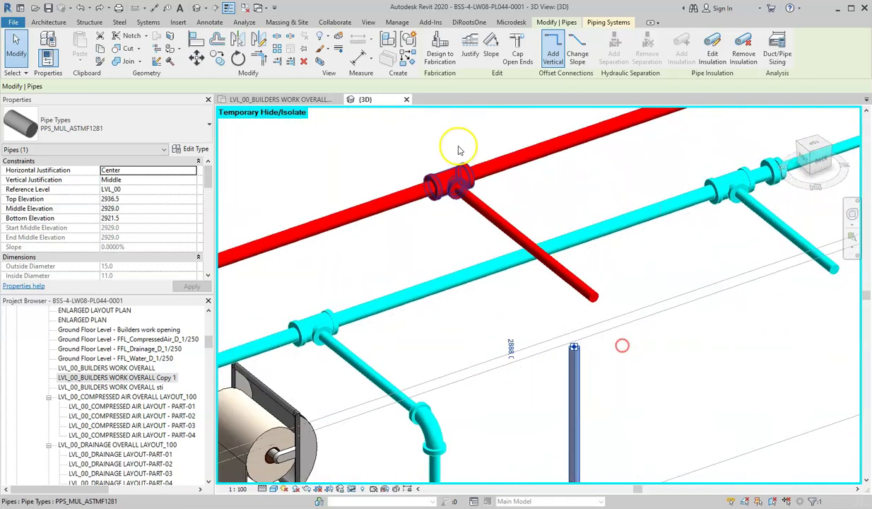
pyautogui.press('Escape')
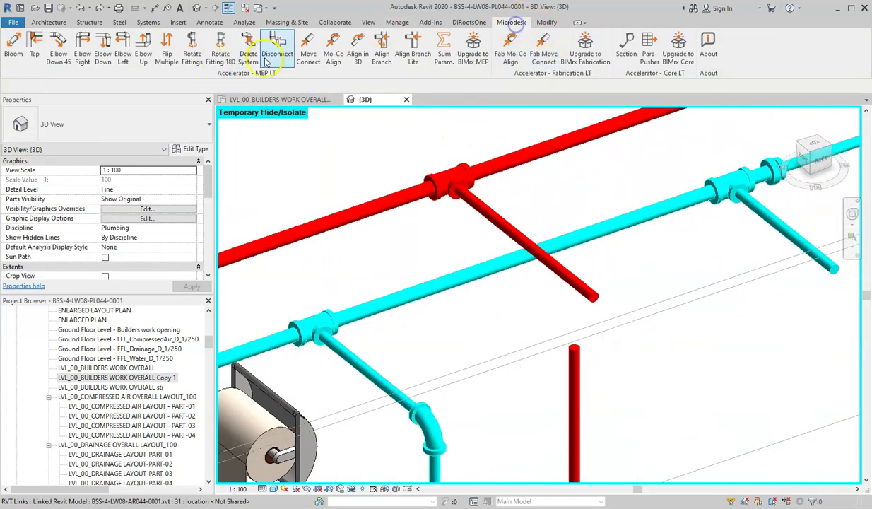
# Align the red horizontal branch with the red vertical pipe using Align Branch Lite
pyautogui.click(414, 63)
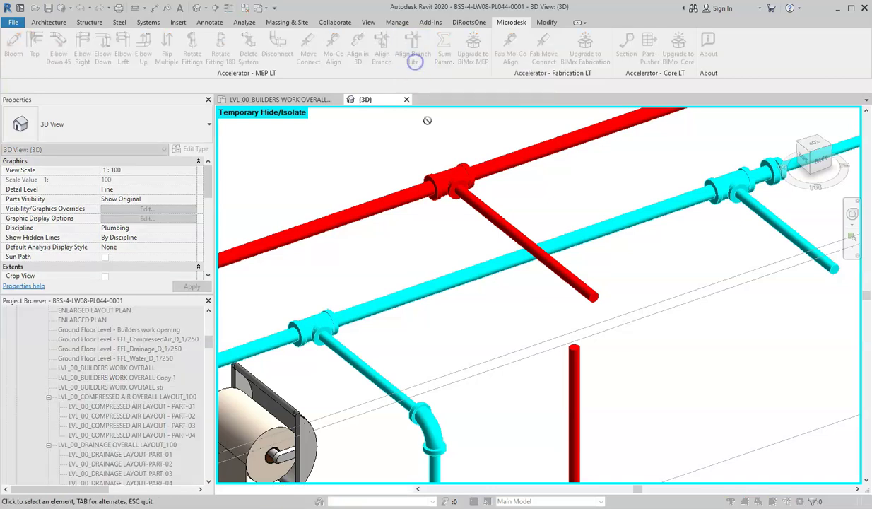
pyautogui.click(575, 375)
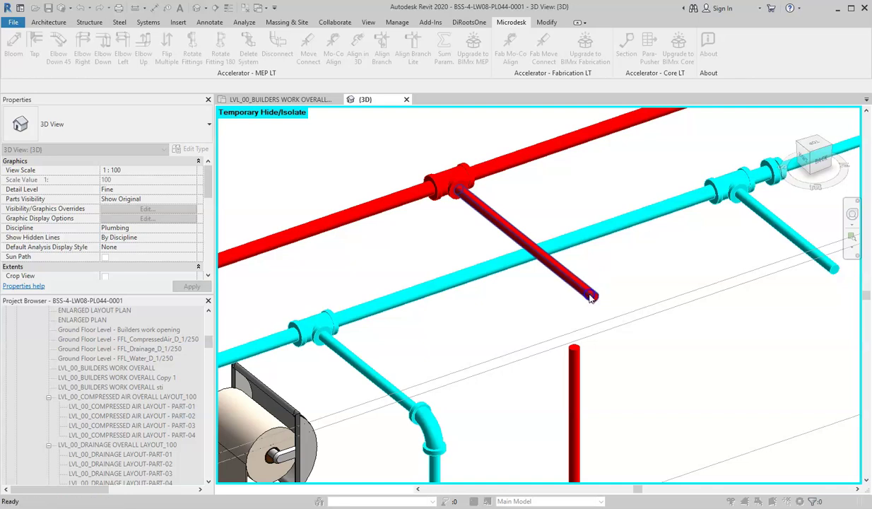
pyautogui.click(596, 303)
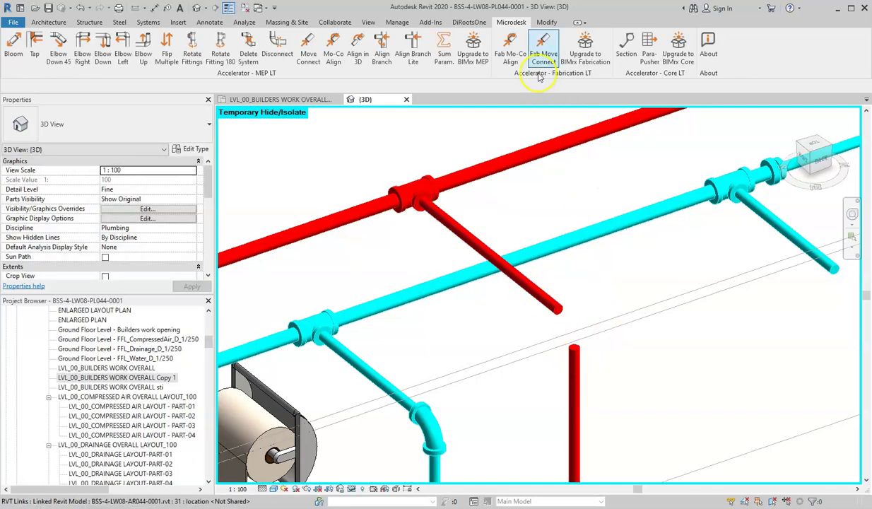
# Join the red horizontal branch to the red vertical pipe with Trim/Extend to Corner
pyautogui.click(547, 23)
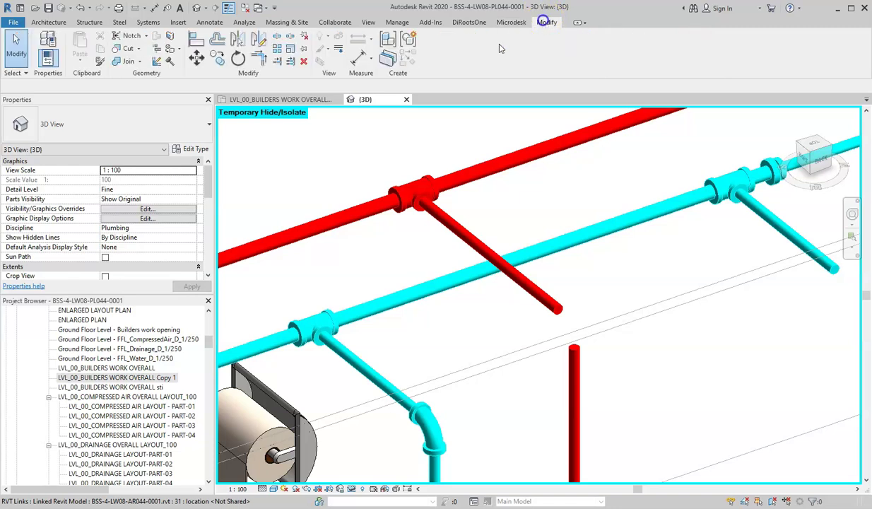
pyautogui.click(259, 62)
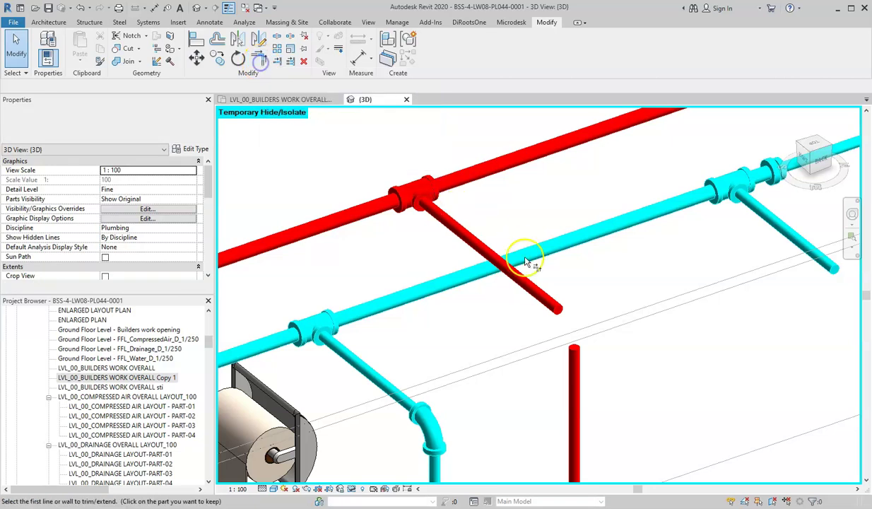
pyautogui.click(554, 305)
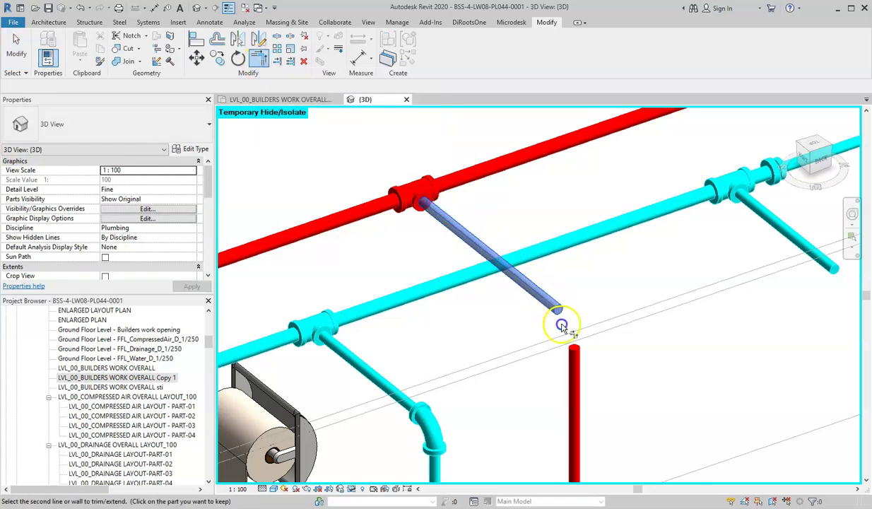
pyautogui.click(573, 383)
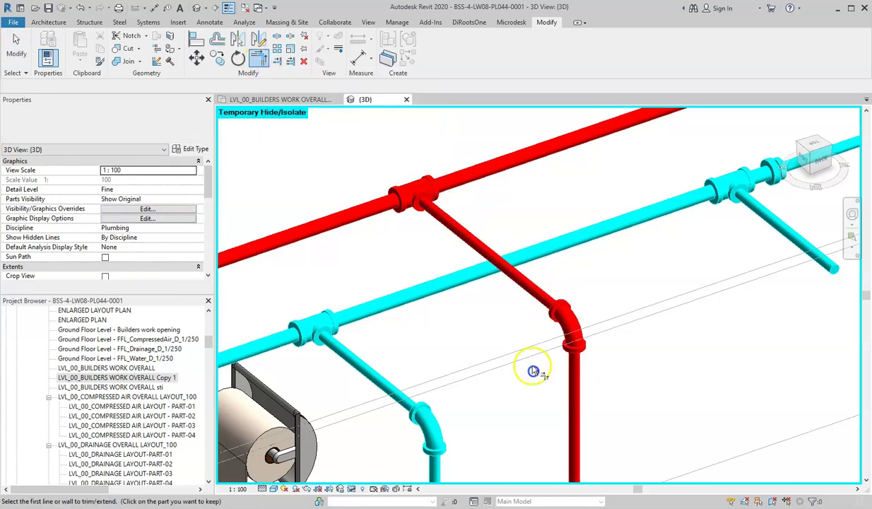
pyautogui.scroll(-3, 606, 312)
pyautogui.moveTo(586, 300); pyautogui.dragTo(506, 302, button='middle')
pyautogui.scroll(3, 559, 286)
pyautogui.scroll(-2, 551, 300)
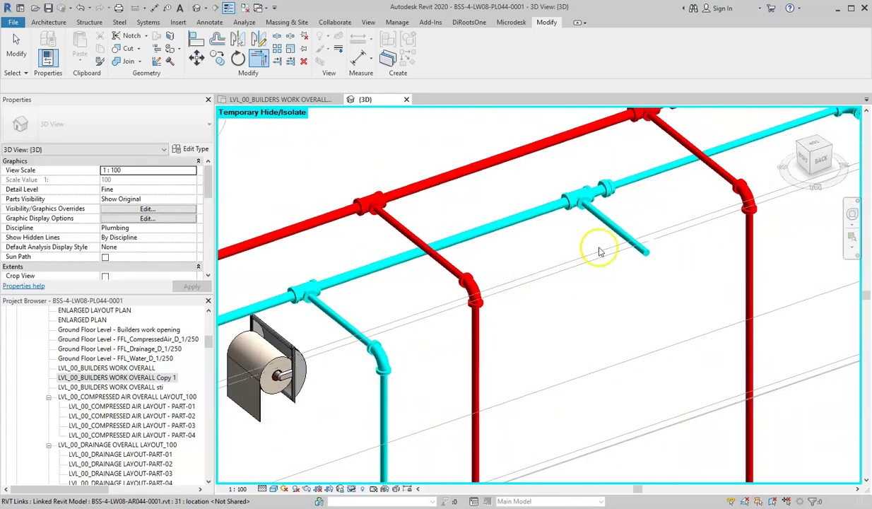
pyautogui.press('Escape')
# Inspect the open end of the cyan branch pipe and the water connections beneath the basins
pyautogui.scroll(-1, 582, 274)
pyautogui.moveTo(589, 276); pyautogui.dragTo(562, 248, button='middle')
pyautogui.scroll(4, 584, 209)
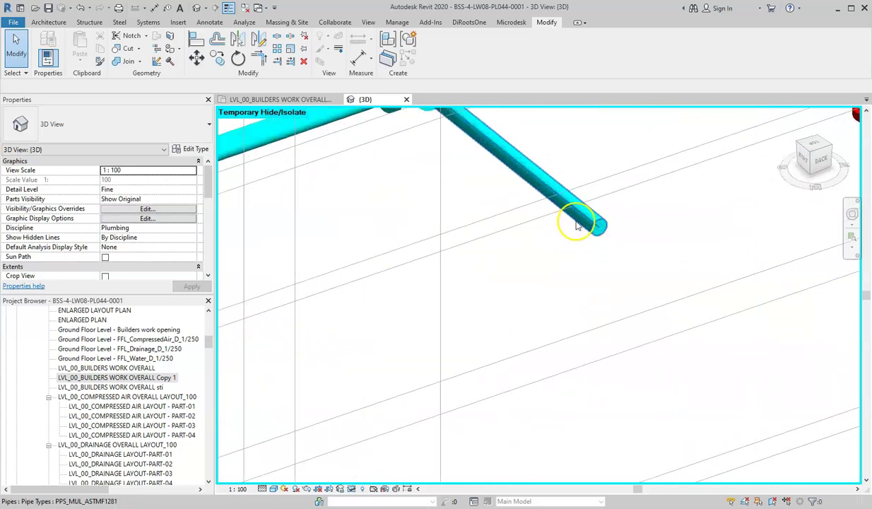
pyautogui.scroll(-3, 580, 217)
pyautogui.scroll(2, 574, 227)
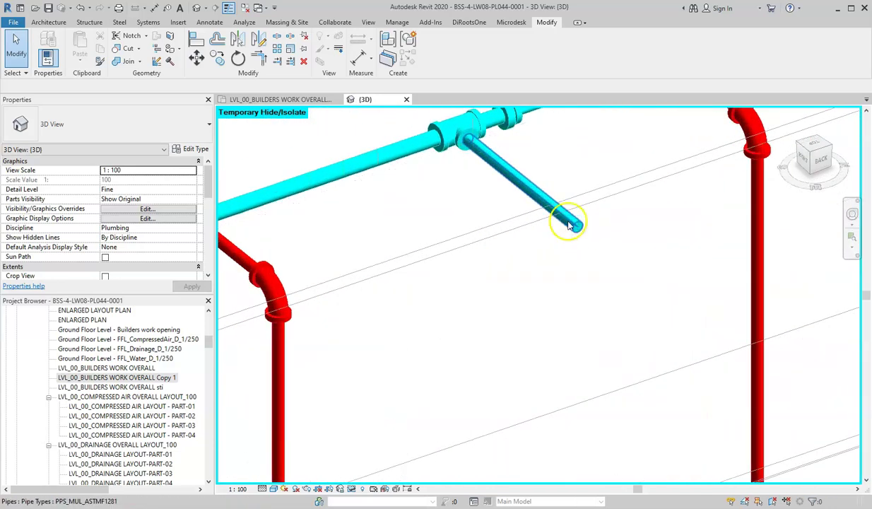
pyautogui.scroll(-5, 570, 243)
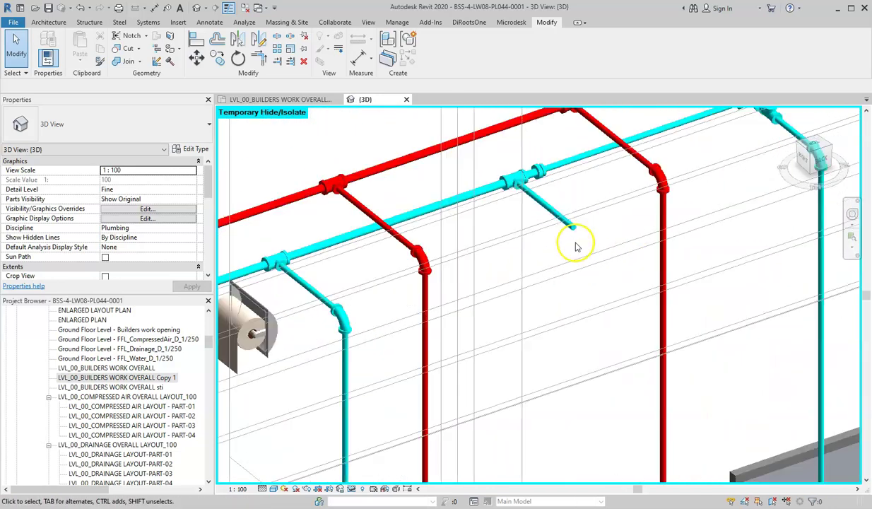
pyautogui.scroll(5, 584, 423)
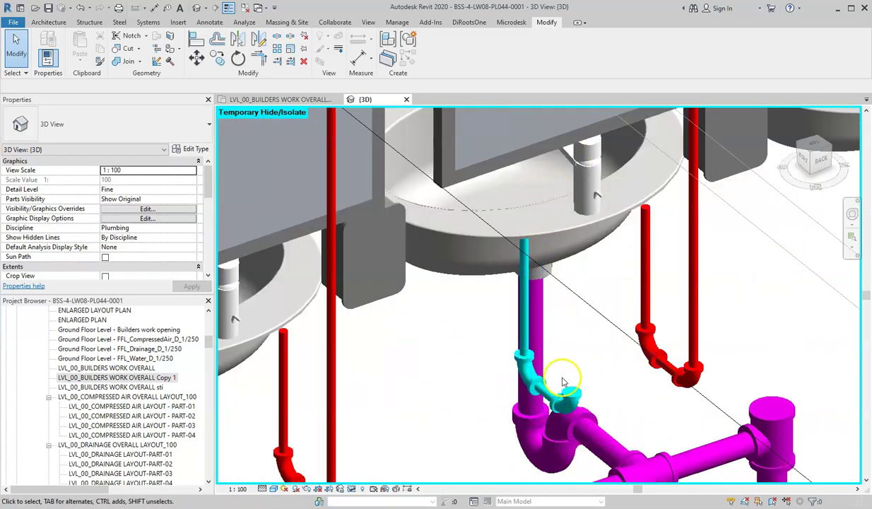
pyautogui.scroll(-5, 565, 376)
# Add a downward elbow to the open end of the cyan branch pipe with Elbow Down
pyautogui.scroll(4, 551, 265)
pyautogui.scroll(5, 545, 287)
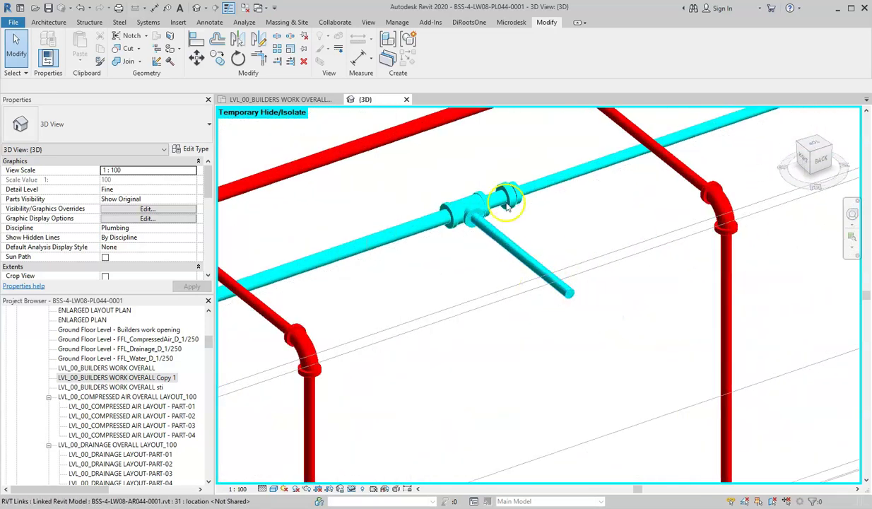
pyautogui.click(510, 22)
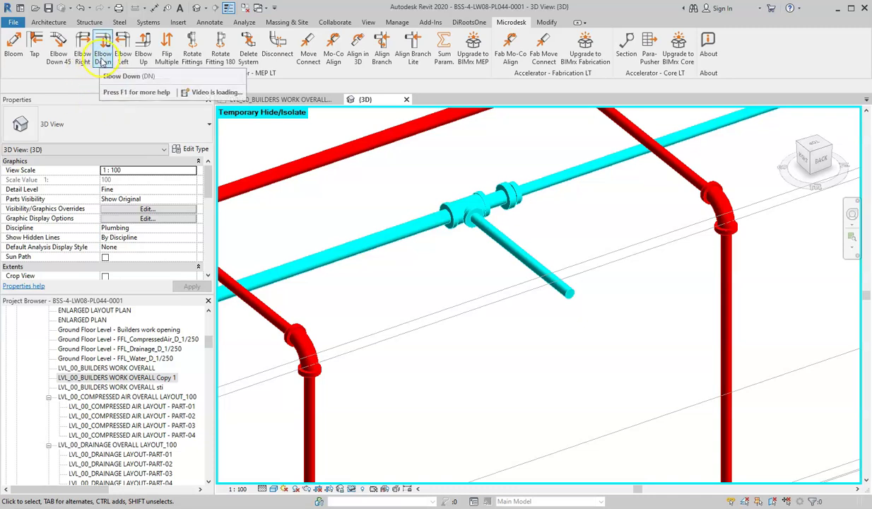
pyautogui.click(103, 60)
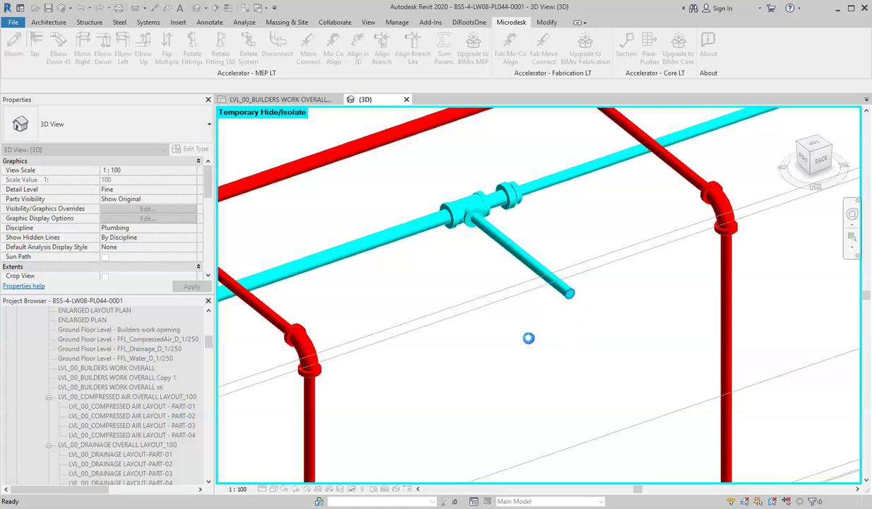
pyautogui.click(565, 302)
pyautogui.scroll(3, 566, 332)
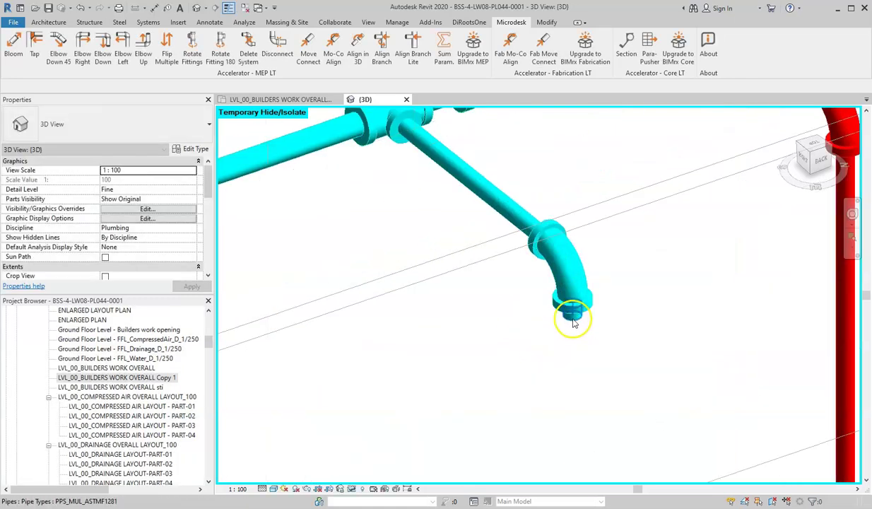
# Inspect the short cyan stub under the new elbow and the open cyan elbow beneath the middle basin
pyautogui.click(473, 186)
pyautogui.scroll(-4, 590, 336)
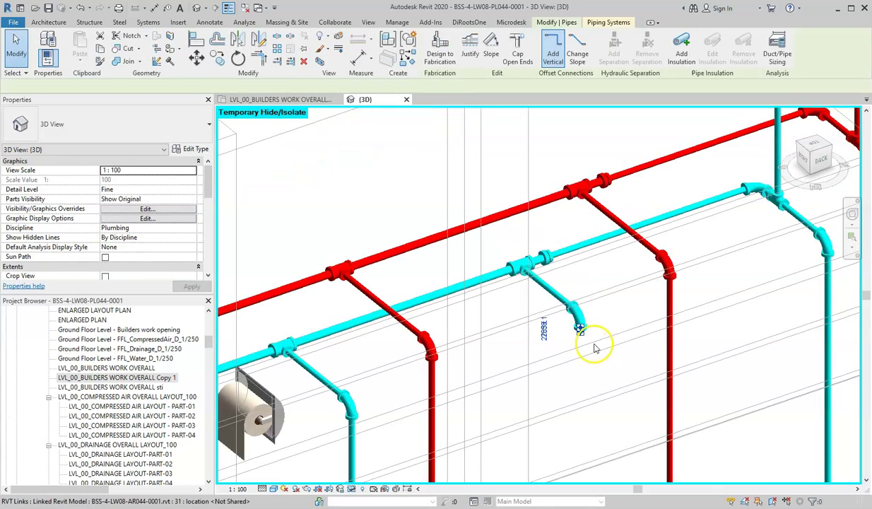
pyautogui.keyDown('shift'); pyautogui.moveTo(585, 307); pyautogui.dragTo(580, 152, button='middle'); pyautogui.keyUp('shift')
pyautogui.scroll(-3, 580, 152)
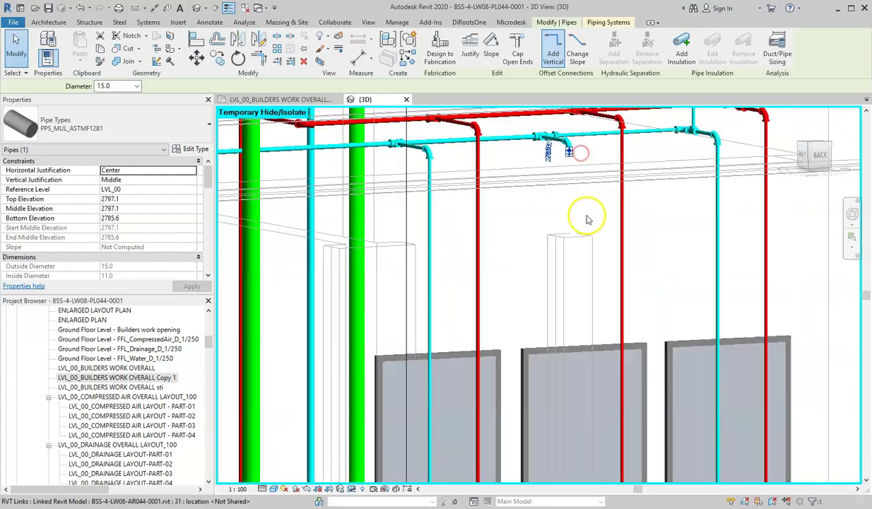
pyautogui.moveTo(541, 212); pyautogui.dragTo(535, 150, button='middle')
pyautogui.scroll(6, 523, 355)
pyautogui.scroll(2, 509, 252)
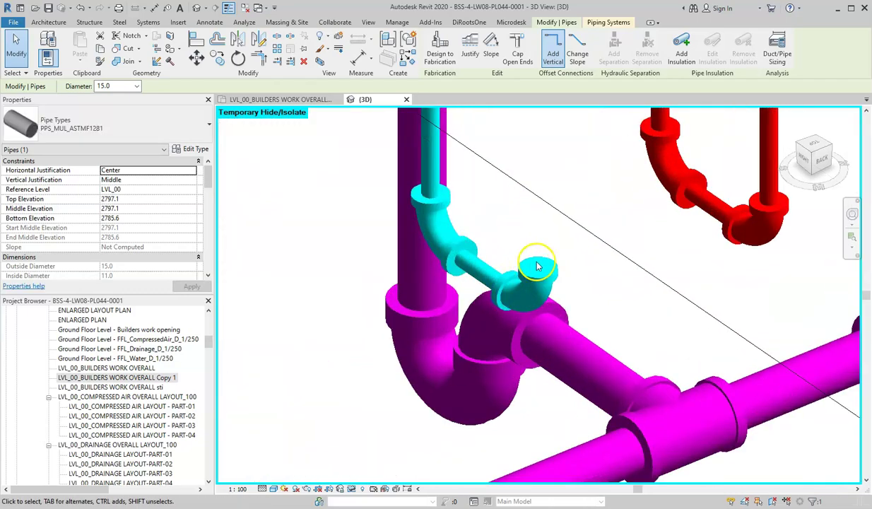
pyautogui.scroll(-6, 555, 253)
pyautogui.moveTo(568, 247); pyautogui.dragTo(563, 413, button='middle')
pyautogui.moveTo(550, 345); pyautogui.dragTo(508, 251, button='middle')
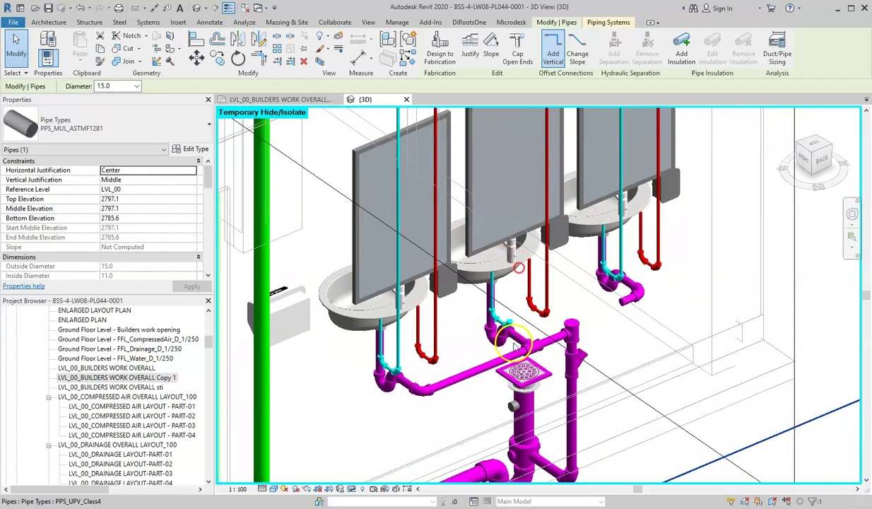
pyautogui.scroll(5, 504, 309)
pyautogui.moveTo(504, 307); pyautogui.dragTo(520, 269, button='middle')
pyautogui.scroll(1, 507, 307)
pyautogui.press('Escape')
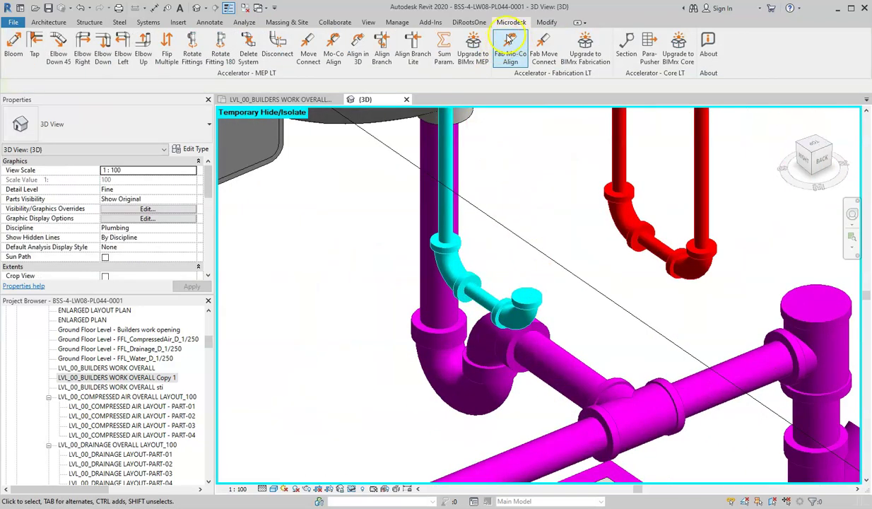
# Connect the cyan stub under the upper elbow to the open elbow beneath the middle basin with Move Connect
pyautogui.click(309, 62)
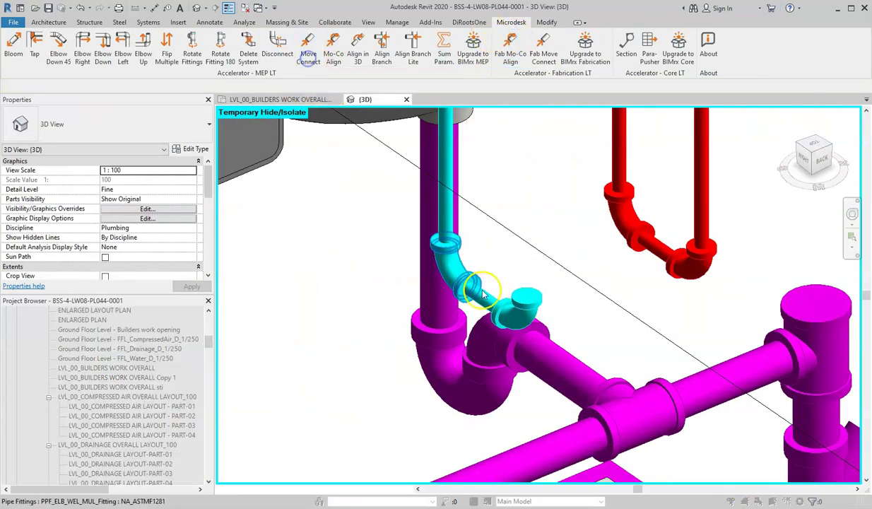
pyautogui.click(526, 296)
pyautogui.scroll(-4, 546, 255)
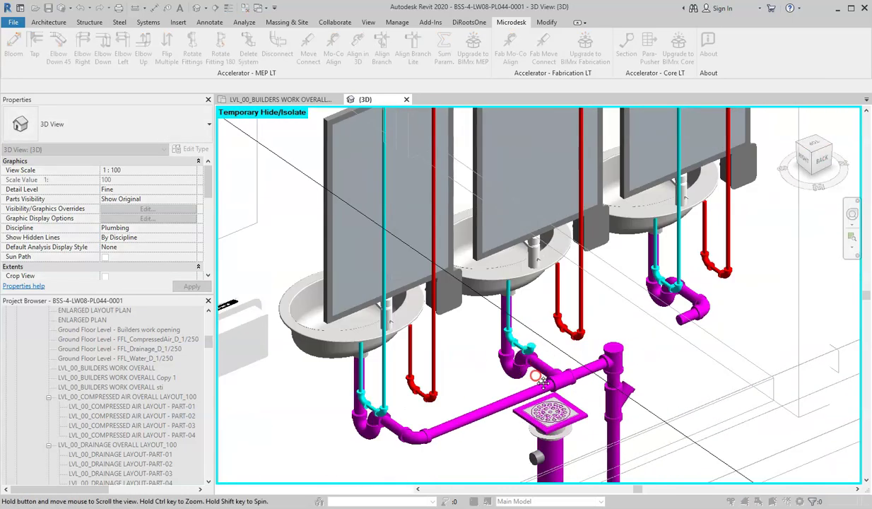
pyautogui.moveTo(543, 381); pyautogui.dragTo(513, 334, button='middle')
pyautogui.scroll(5, 520, 223)
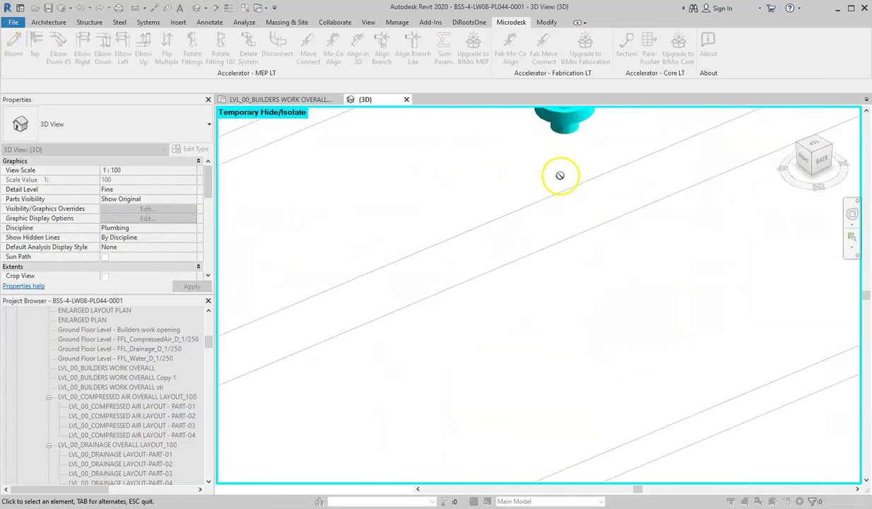
pyautogui.moveTo(561, 173); pyautogui.dragTo(547, 308, button='middle')
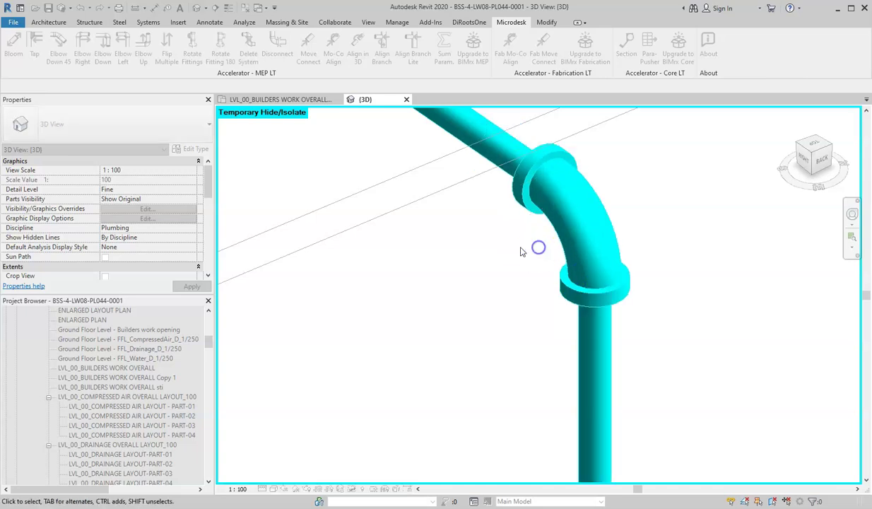
pyautogui.scroll(-4, 587, 270)
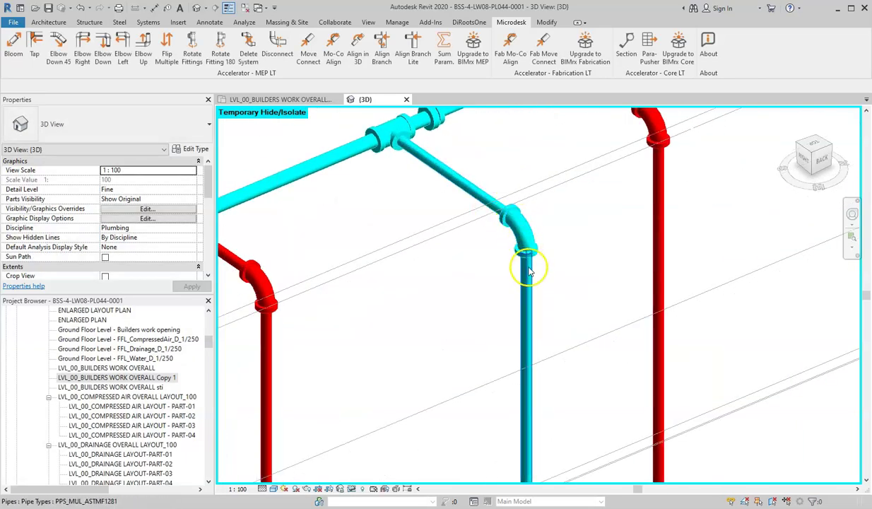
# Check the continuity of the middle basin's cyan branch by selecting its whole run from basin to main
pyautogui.scroll(-3, 533, 285)
pyautogui.moveTo(534, 297); pyautogui.dragTo(511, 133, button='middle')
pyautogui.scroll(-3, 514, 226)
pyautogui.scroll(6, 516, 302)
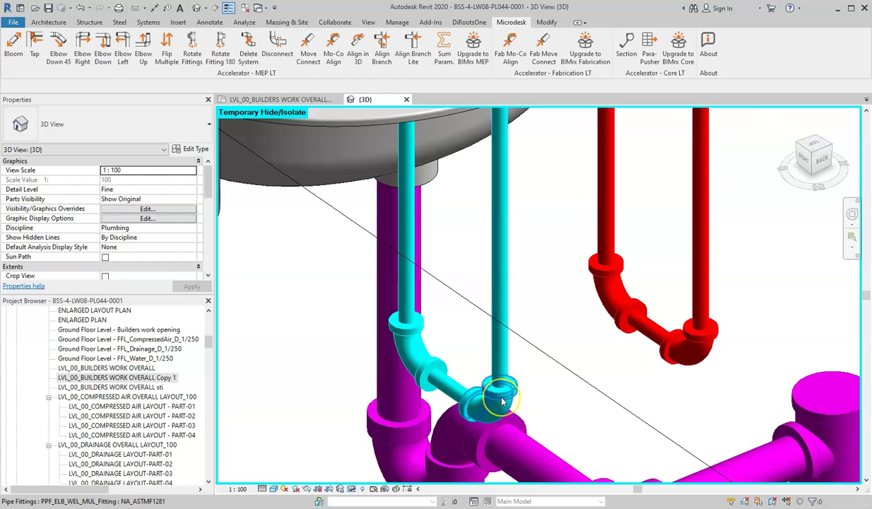
pyautogui.press('Tab')
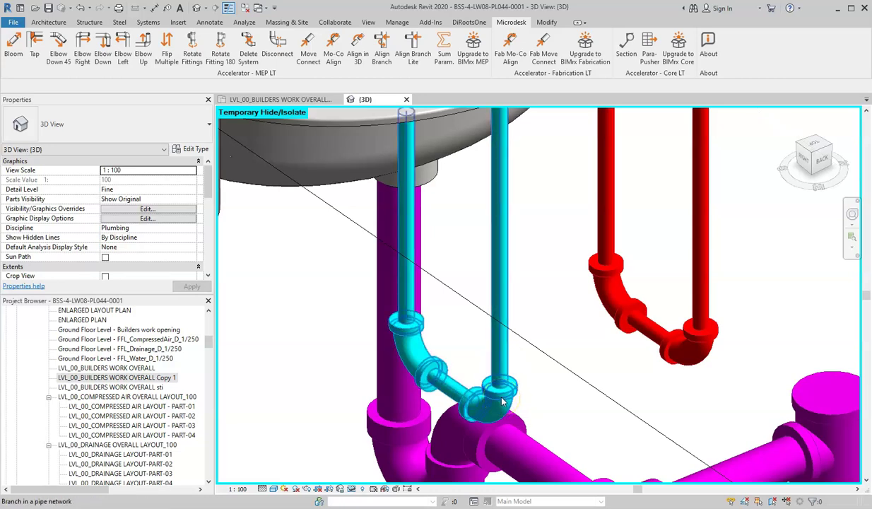
pyautogui.click(517, 270)
pyautogui.scroll(-3, 524, 255)
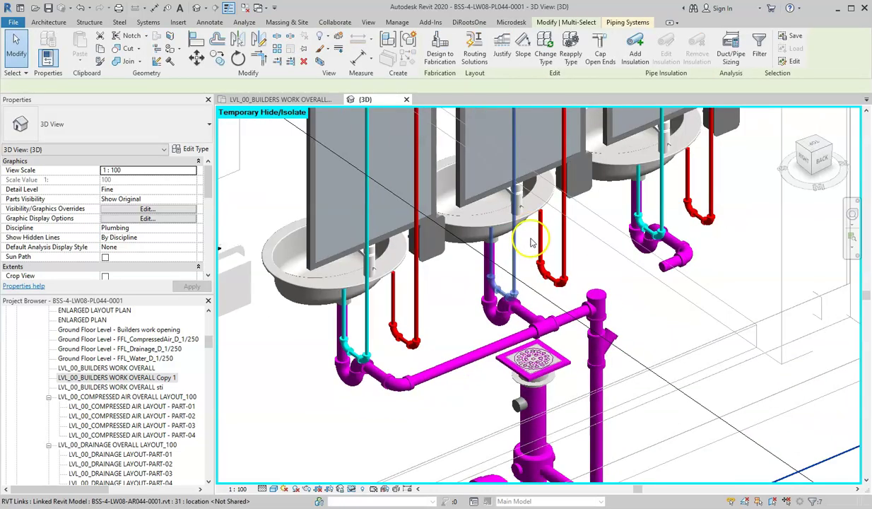
pyautogui.scroll(5, 515, 290)
pyautogui.moveTo(518, 291); pyautogui.dragTo(519, 385, button='middle')
pyautogui.scroll(4, 493, 210)
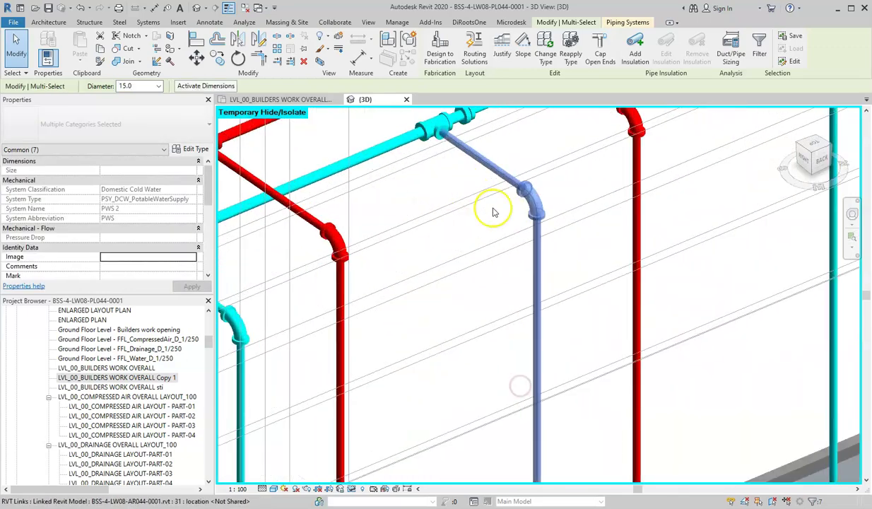
pyautogui.scroll(-8, 510, 224)
pyautogui.press('Escape')
# Add a 45-degree downward elbow to the open magenta drain pipe and connect it to the stack's wye with Move Connect
pyautogui.moveTo(543, 317); pyautogui.dragTo(494, 150, button='middle')
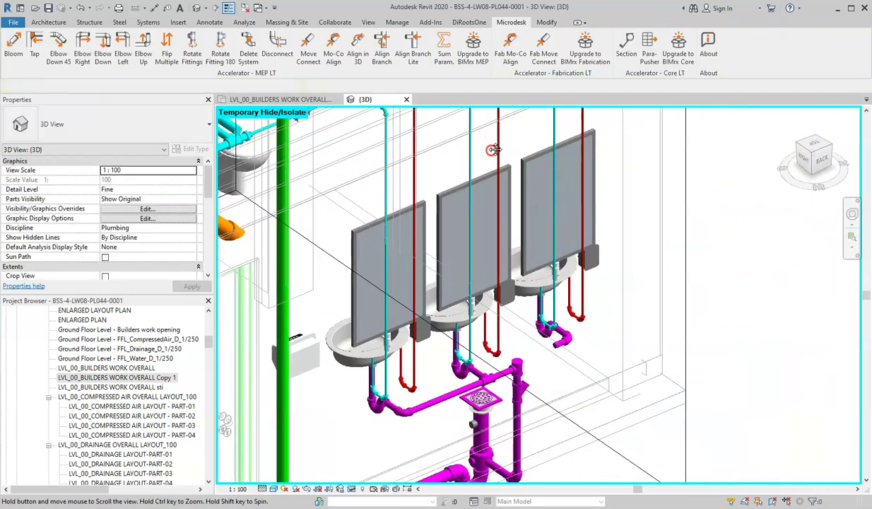
pyautogui.scroll(3, 507, 310)
pyautogui.moveTo(504, 348); pyautogui.dragTo(450, 235, button='middle')
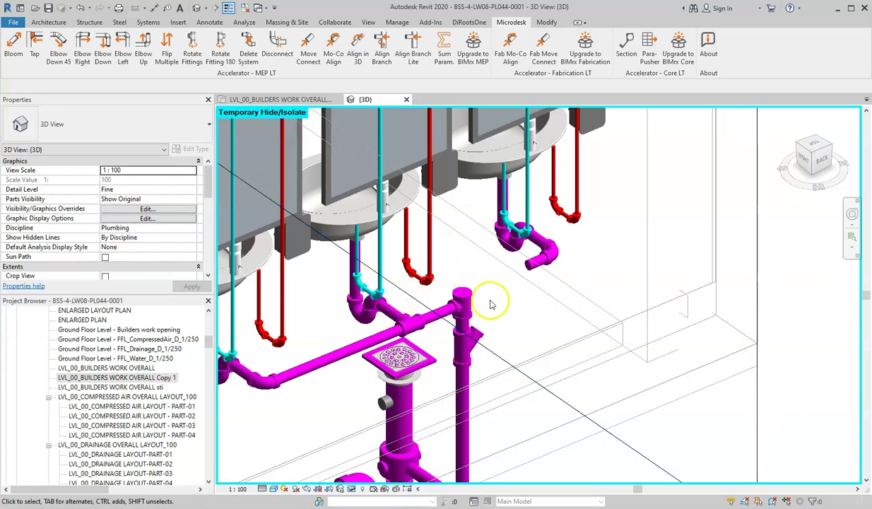
pyautogui.scroll(3, 493, 304)
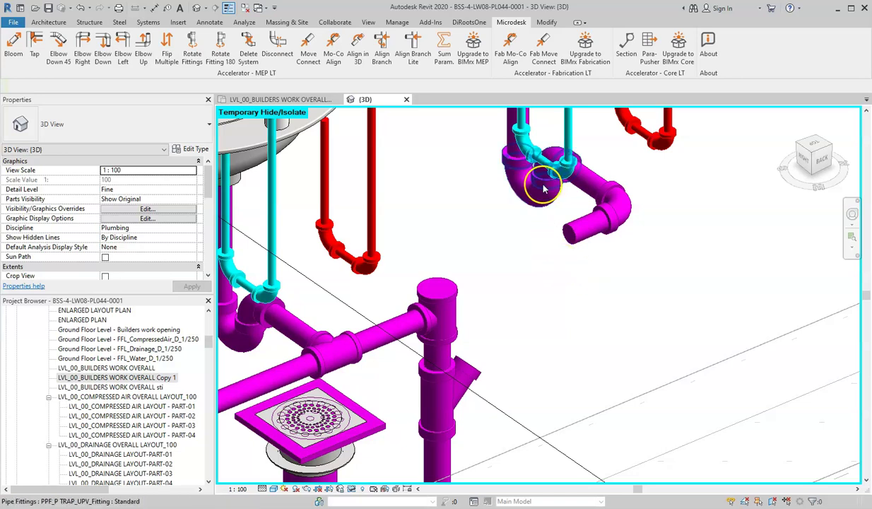
pyautogui.click(56, 58)
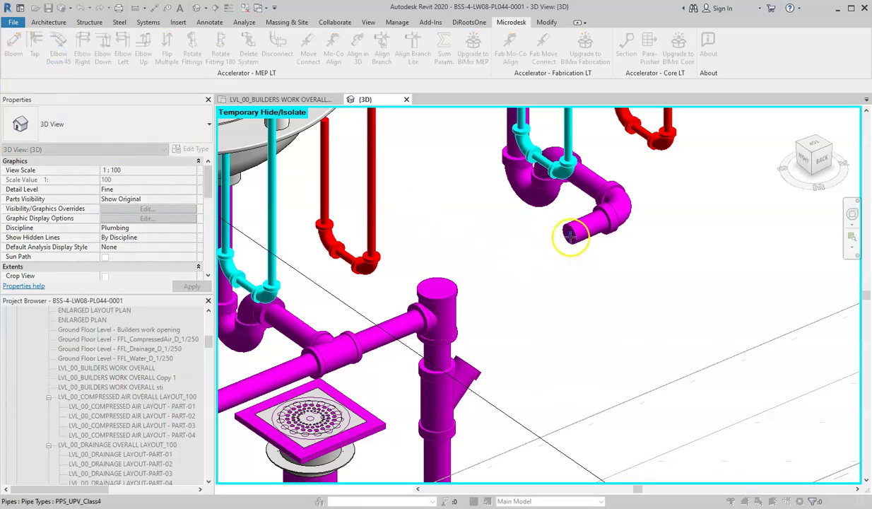
pyautogui.click(571, 237)
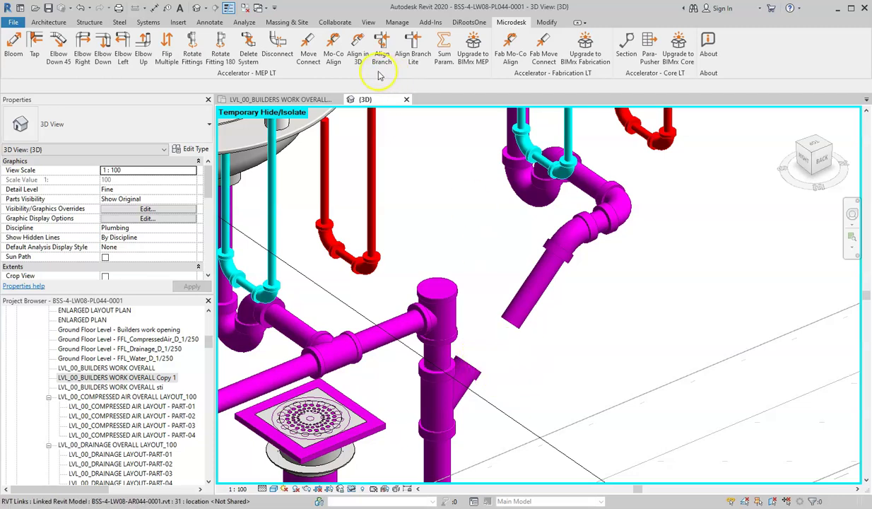
pyautogui.click(308, 56)
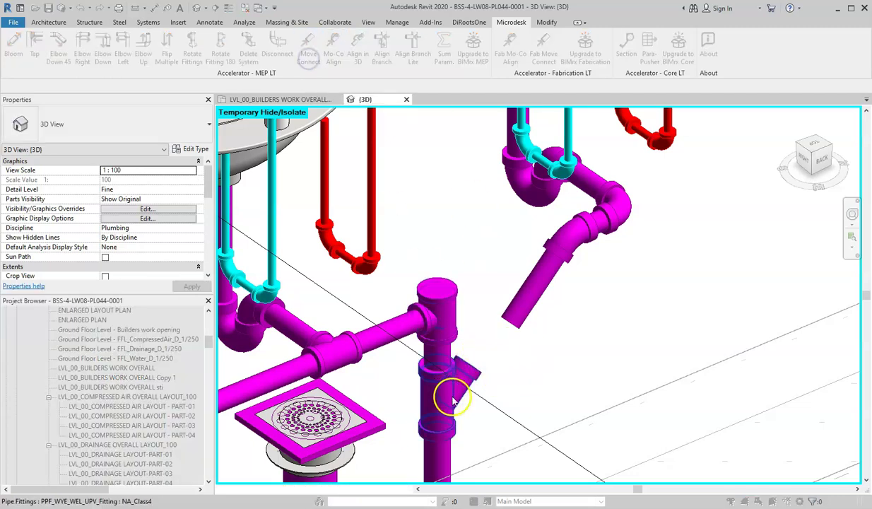
pyautogui.click(521, 314)
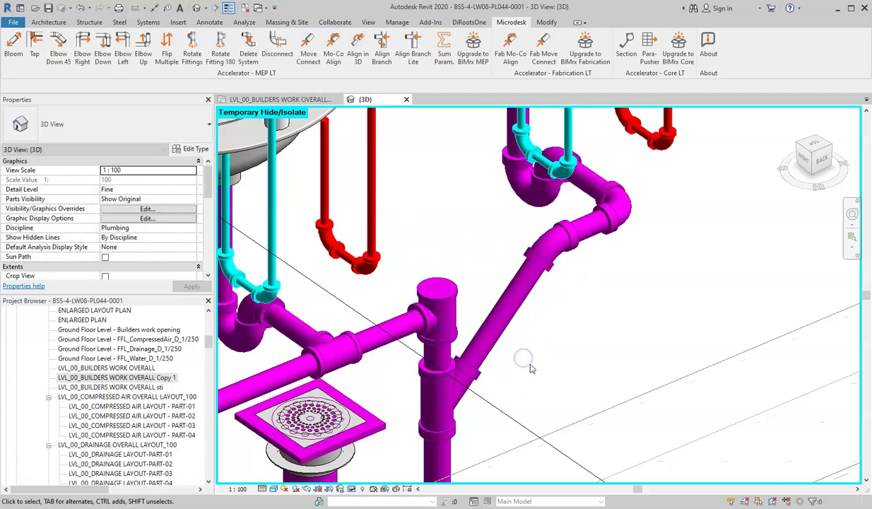
# Inspect the open end of the red horizontal pipe and the separate red fitting assembly across from it
pyautogui.scroll(-4, 484, 342)
pyautogui.moveTo(473, 342); pyautogui.dragTo(606, 335, button='middle')
pyautogui.scroll(2, 588, 343)
pyautogui.scroll(-4, 442, 329)
pyautogui.moveTo(400, 316); pyautogui.dragTo(670, 438, button='middle')
pyautogui.moveTo(281, 273); pyautogui.dragTo(586, 360, button='middle')
pyautogui.scroll(4, 502, 212)
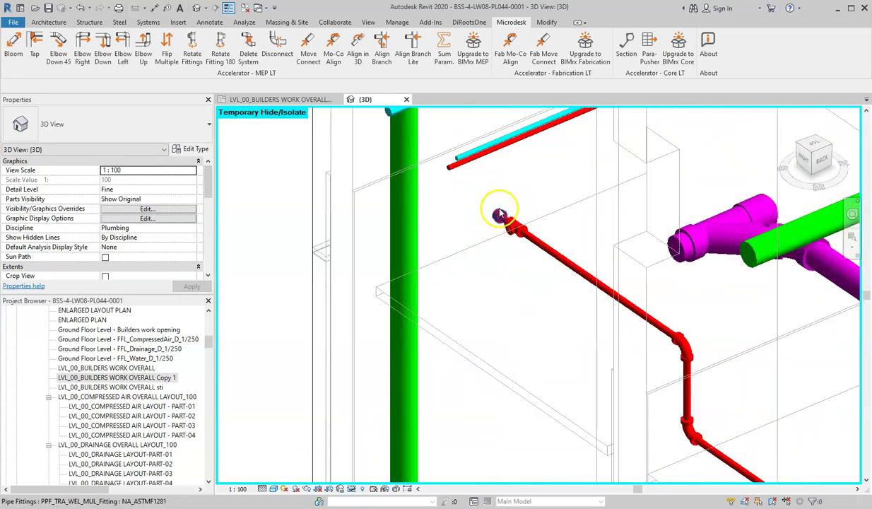
pyautogui.keyDown('shift'); pyautogui.moveTo(427, 264); pyautogui.dragTo(532, 259, button='middle'); pyautogui.keyUp('shift')
pyautogui.moveTo(532, 259); pyautogui.dragTo(671, 293, button='middle')
pyautogui.keyDown('shift'); pyautogui.moveTo(671, 294); pyautogui.dragTo(627, 284, button='middle'); pyautogui.keyUp('shift')
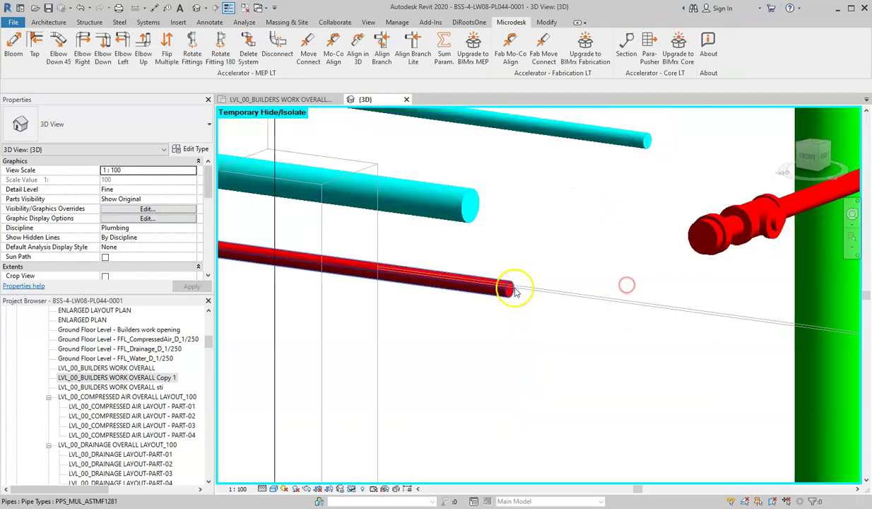
pyautogui.scroll(-1, 519, 291)
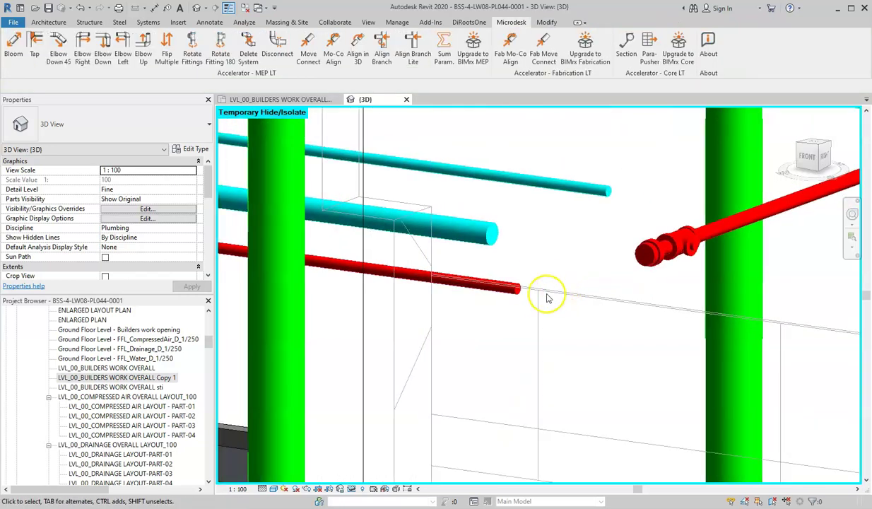
pyautogui.keyDown('shift'); pyautogui.moveTo(546, 295); pyautogui.dragTo(518, 306, button='middle'); pyautogui.keyUp('shift')
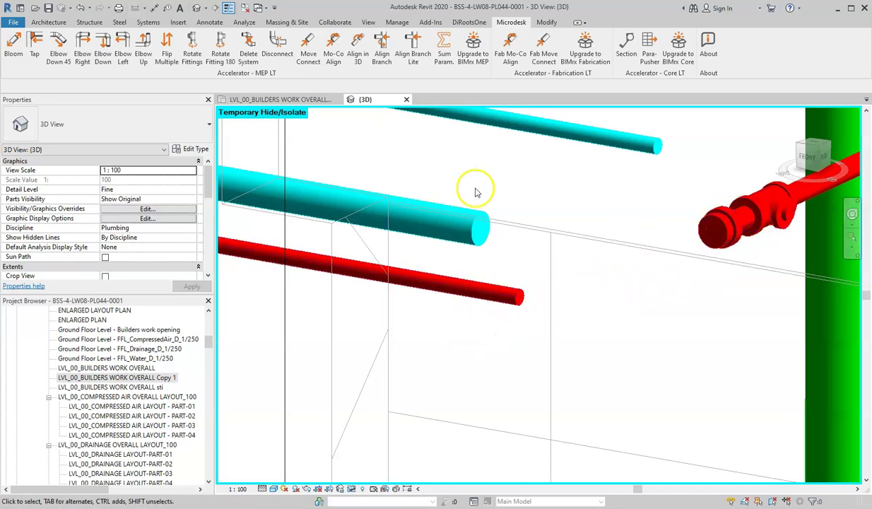
# Add an elbow to the open red pipe end with Elbow Left and connect it to the opposite red fitting with Move Connect
pyautogui.click(123, 62)
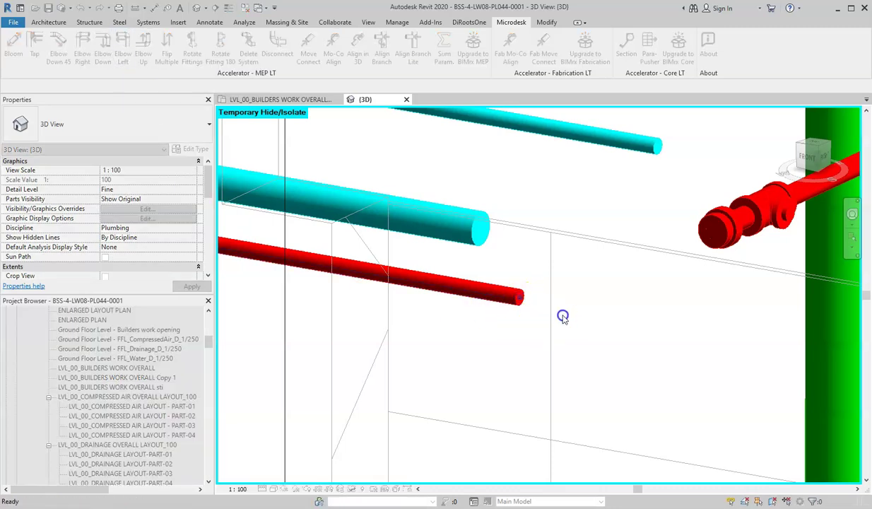
pyautogui.click(510, 301)
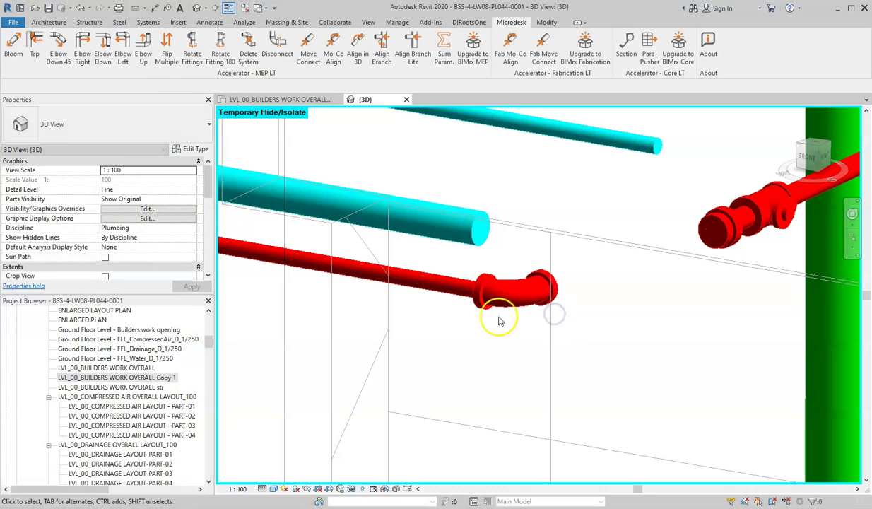
pyautogui.click(543, 294)
pyautogui.keyDown('shift'); pyautogui.moveTo(591, 304); pyautogui.dragTo(566, 299, button='middle'); pyautogui.keyUp('shift')
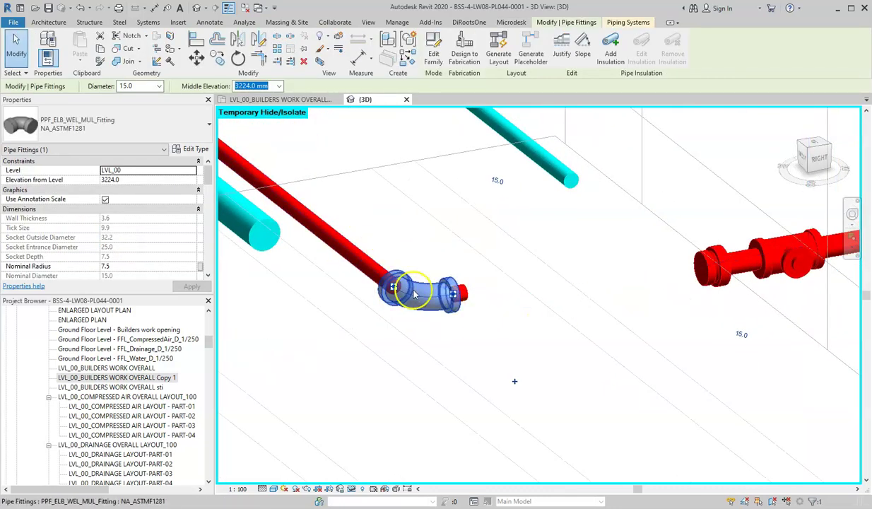
pyautogui.press('Escape')
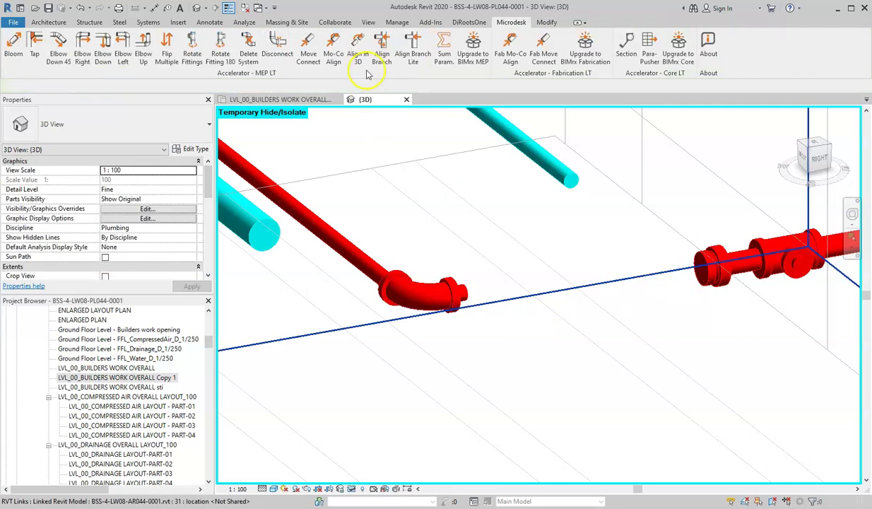
pyautogui.click(308, 51)
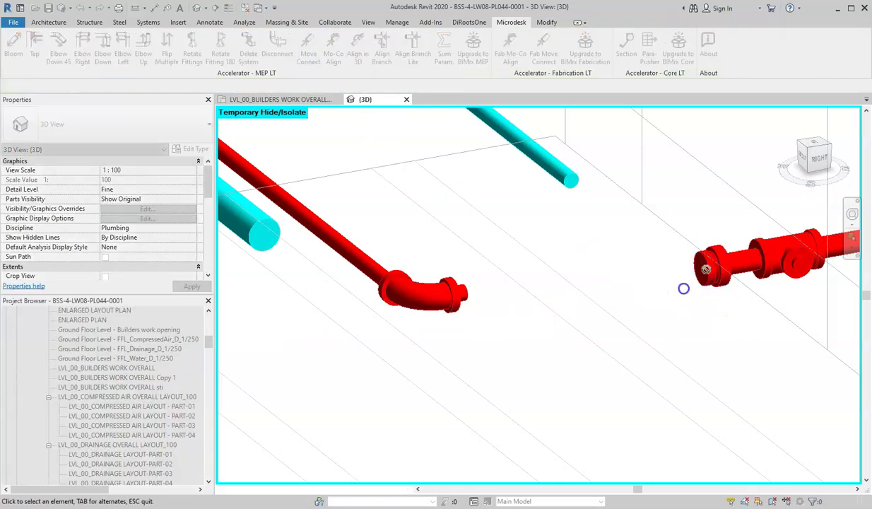
pyautogui.click(462, 295)
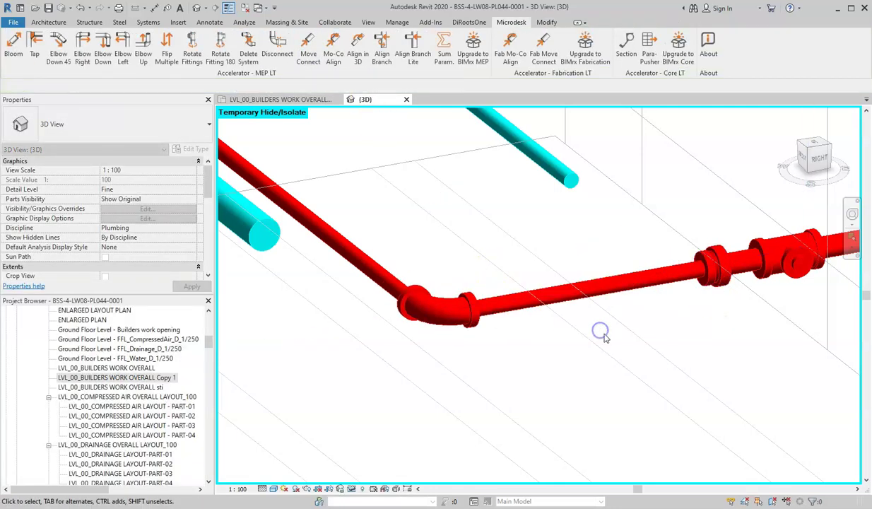